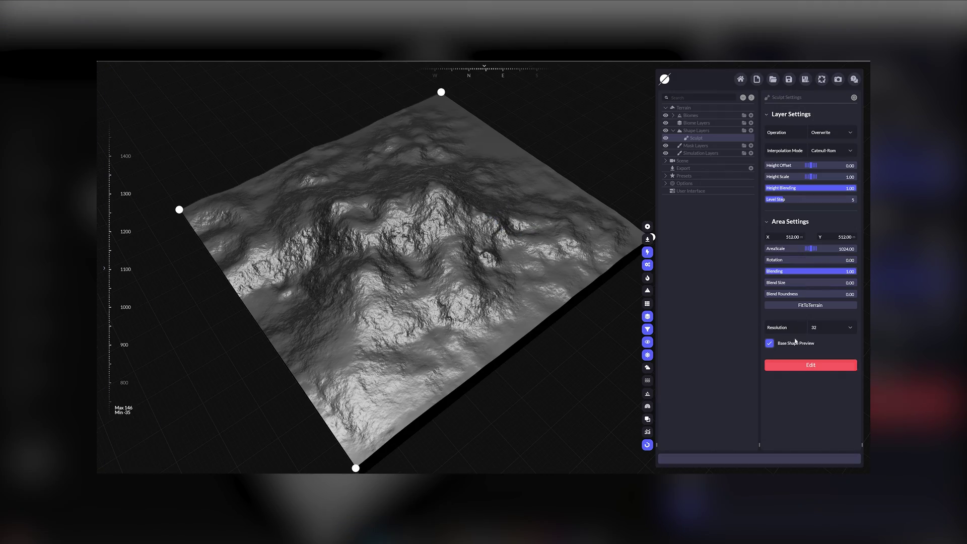
pyautogui.click(751, 132)
pyautogui.moveTo(725, 207)
pyautogui.click(756, 207)
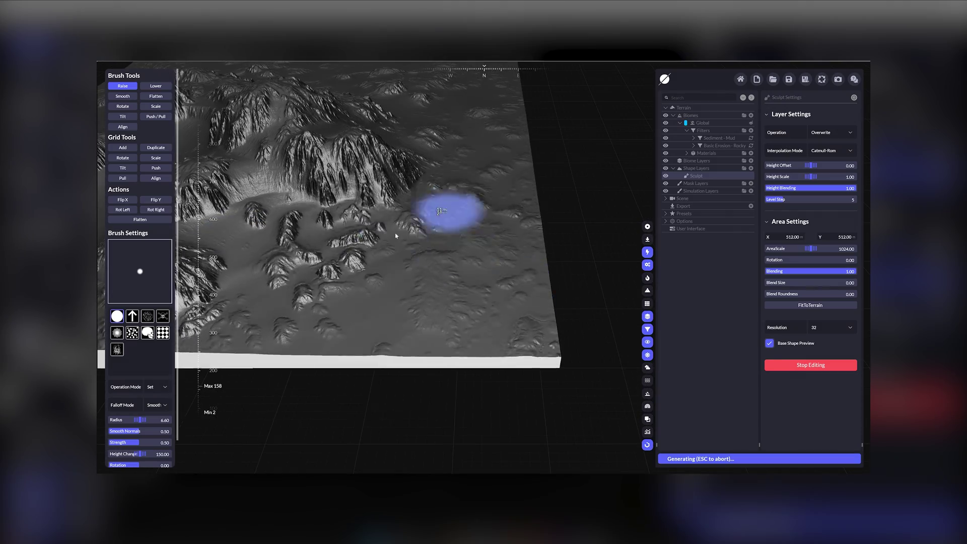
pyautogui.click(123, 148)
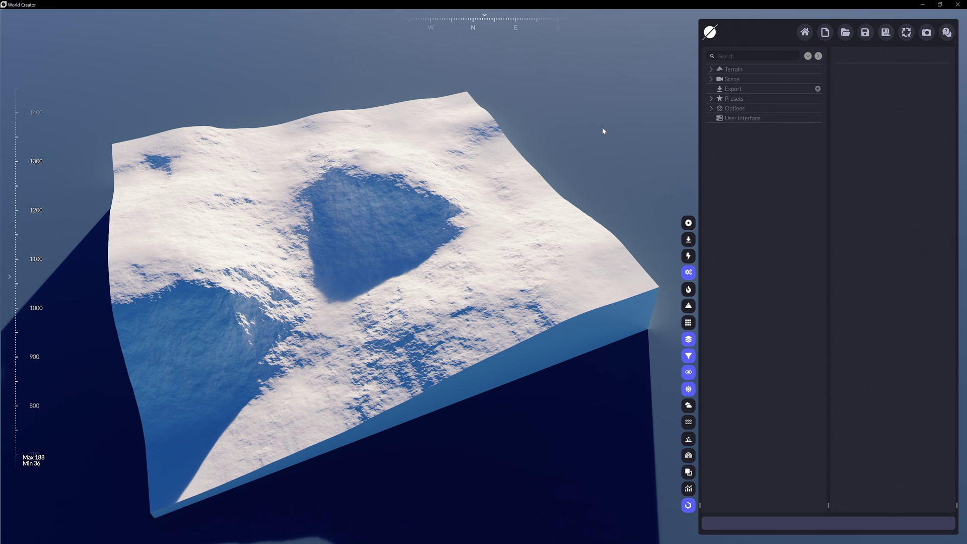
# Turn on Fast Render for the viewport and add a Sculpt layer to the terrain's Shape Layers
pyautogui.click(689, 256)
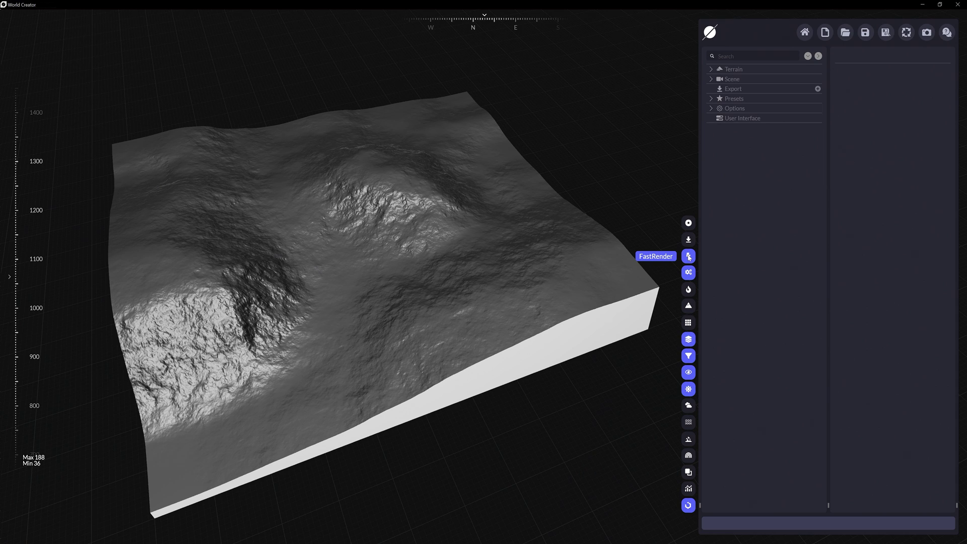
pyautogui.click(711, 69)
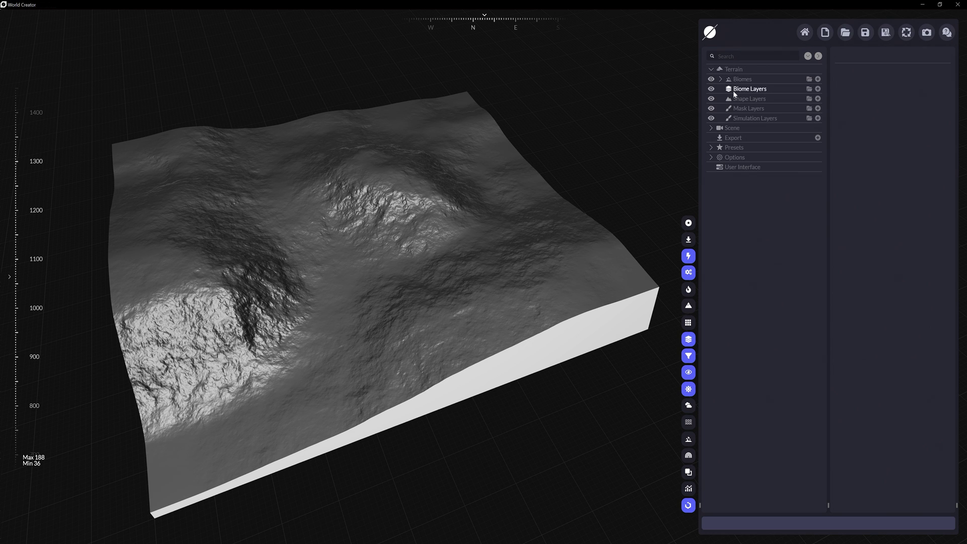
pyautogui.click(744, 99)
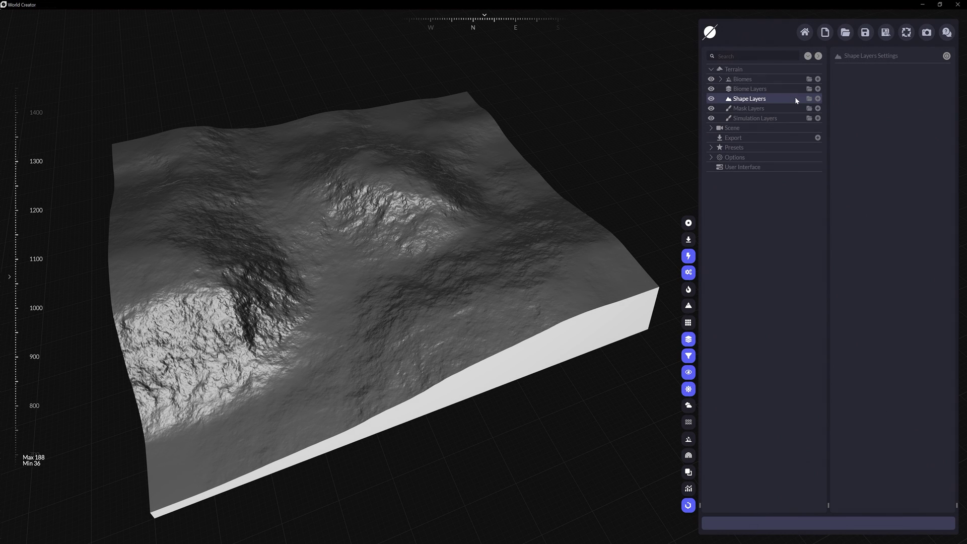
pyautogui.click(818, 98)
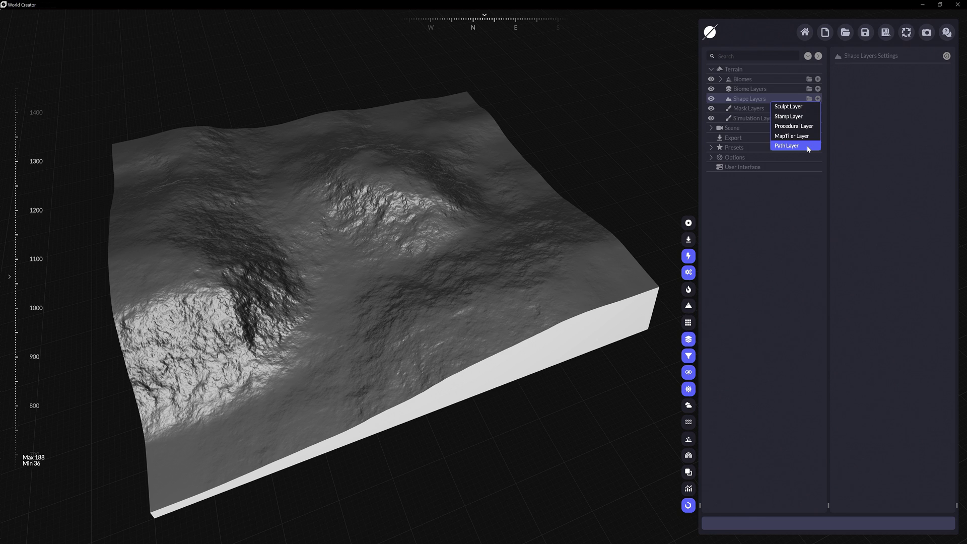
pyautogui.click(791, 106)
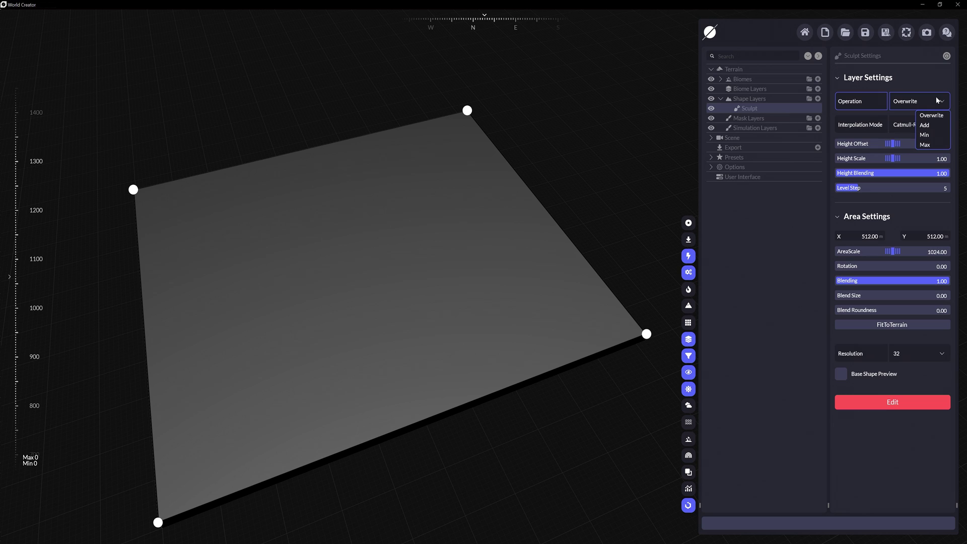
# Try the sculpt layer's Add, Max and Min operations, sculpting on the terrain to compare their effect
pyautogui.click(931, 126)
pyautogui.click(893, 402)
pyautogui.moveTo(543, 128)
pyautogui.mouseDown()
pyautogui.moveTo(574, 159)
pyautogui.moveTo(474, 59)
pyautogui.mouseUp()
pyautogui.moveTo(144, 366)
pyautogui.mouseDown()
pyautogui.moveTo(107, 392)
pyautogui.moveTo(127, 354)
pyautogui.moveTo(84, 267)
pyautogui.moveTo(96, 156)
pyautogui.moveTo(211, 287)
pyautogui.mouseUp()
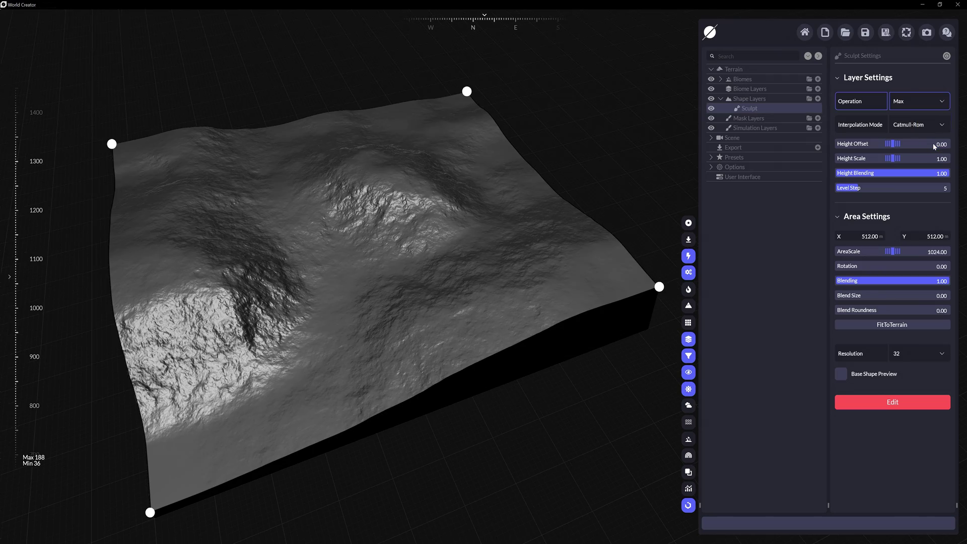
pyautogui.moveTo(515, 234)
pyautogui.mouseDown()
pyautogui.moveTo(507, 138)
pyautogui.moveTo(267, 232)
pyautogui.moveTo(265, 325)
pyautogui.moveTo(240, 354)
pyautogui.moveTo(345, 280)
pyautogui.moveTo(535, 265)
pyautogui.moveTo(459, 239)
pyautogui.moveTo(936, 374)
pyautogui.mouseUp()
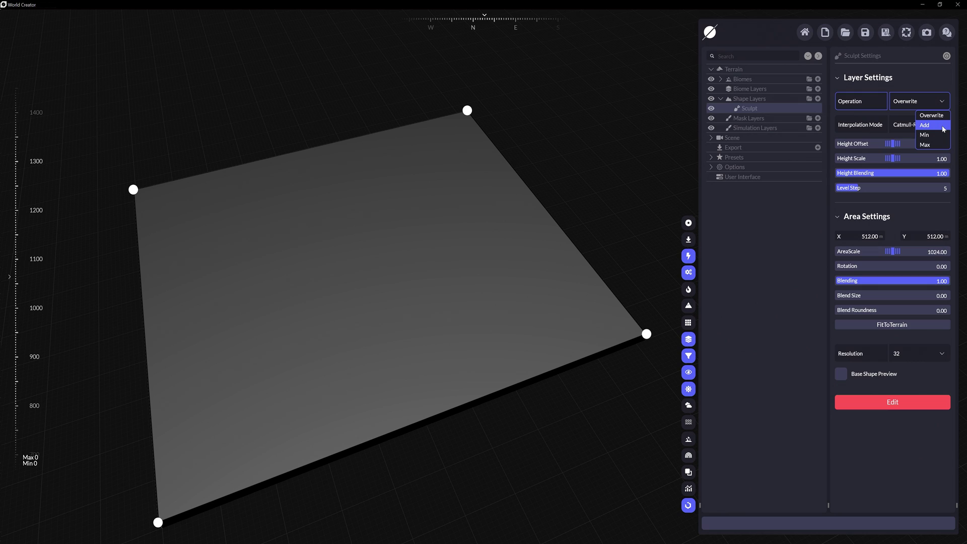
pyautogui.click(944, 135)
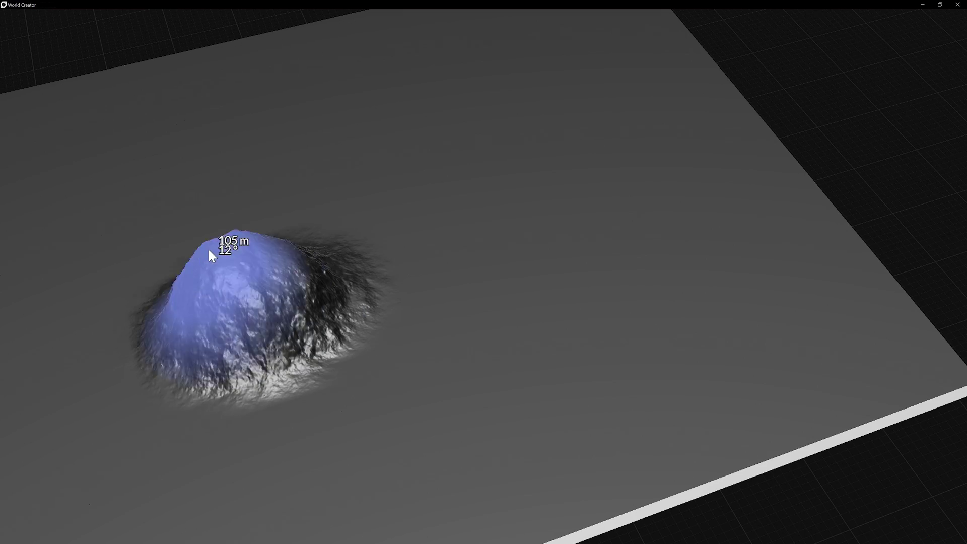
pyautogui.moveTo(208, 251)
pyautogui.mouseDown()
pyautogui.moveTo(54, 291)
pyautogui.moveTo(56, 237)
pyautogui.moveTo(113, 432)
pyautogui.moveTo(9, 319)
pyautogui.moveTo(284, 335)
pyautogui.moveTo(501, 287)
pyautogui.moveTo(460, 216)
pyautogui.moveTo(769, 350)
pyautogui.moveTo(682, 197)
pyautogui.mouseUp()
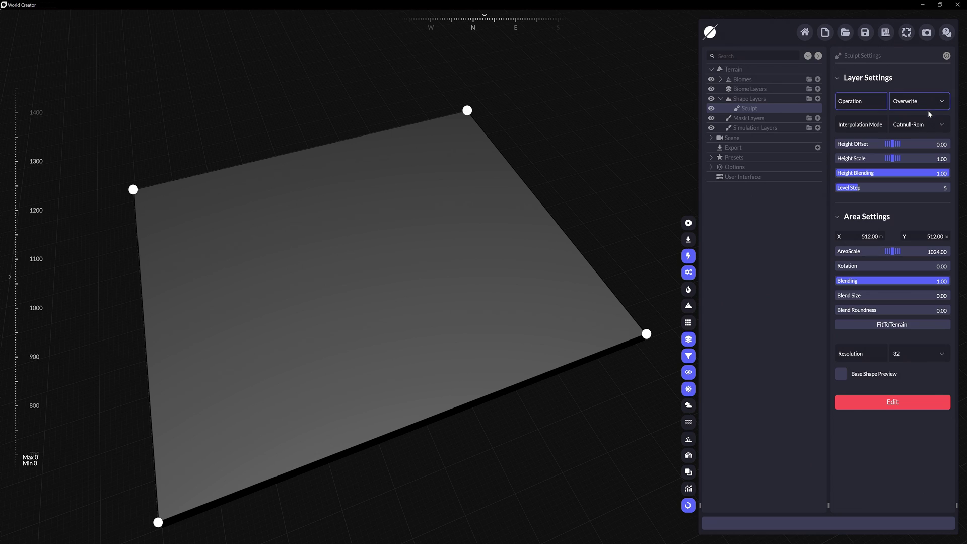
# Try the sculpt layer's interpolation mode and height offset, and reset the height offset
pyautogui.click(930, 126)
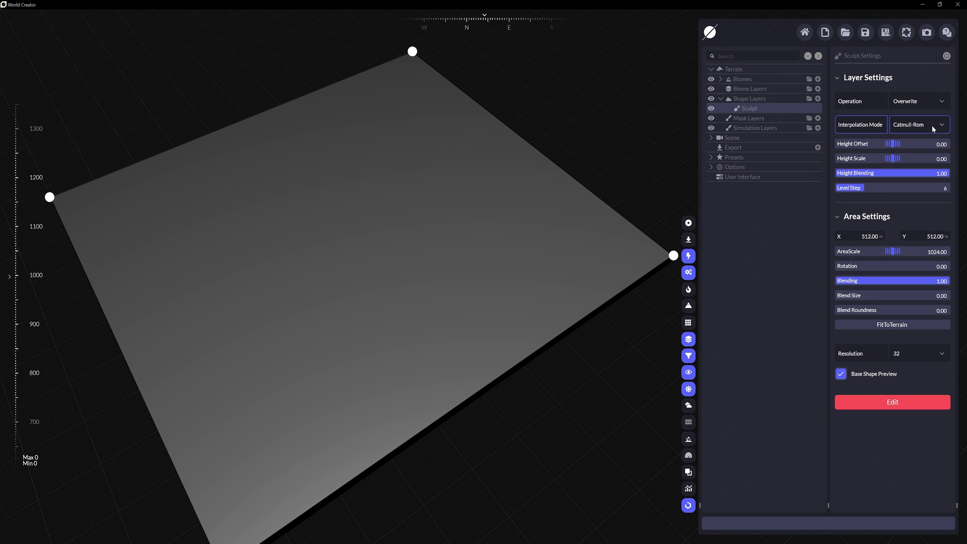
pyautogui.moveTo(893, 143); pyautogui.dragTo(876, 176)
pyautogui.rightClick(932, 147)
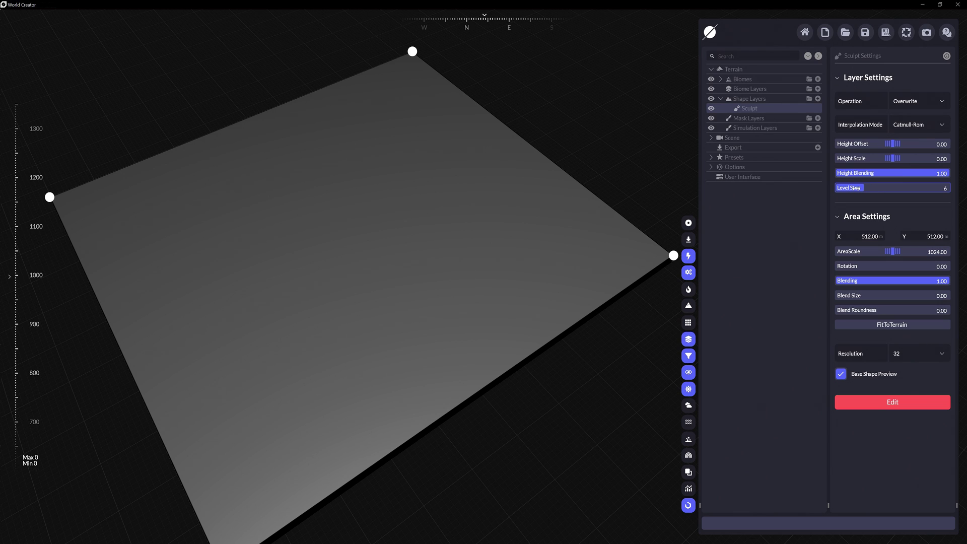
# Shrink the sculpt area to a scale of about 581 and rotate it to about -13
pyautogui.moveTo(674, 256)
pyautogui.mouseDown()
pyautogui.moveTo(514, 247)
pyautogui.moveTo(541, 202)
pyautogui.mouseUp()
pyautogui.moveTo(865, 188)
pyautogui.mouseDown()
pyautogui.moveTo(888, 187)
pyautogui.moveTo(852, 188)
pyautogui.moveTo(883, 187)
pyautogui.mouseUp()
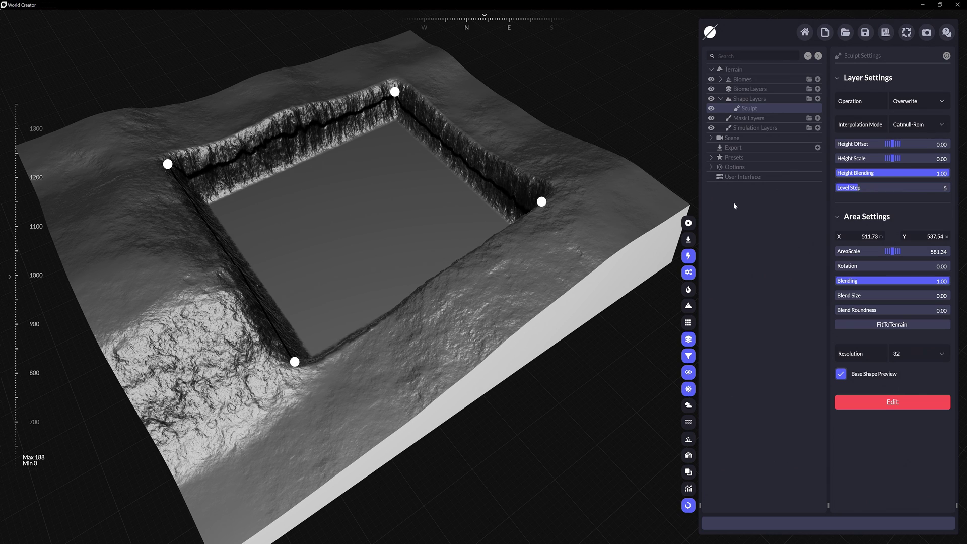
pyautogui.moveTo(500, 147)
pyautogui.mouseDown()
pyautogui.moveTo(509, 230)
pyautogui.moveTo(513, 114)
pyautogui.mouseUp()
pyautogui.moveTo(942, 280)
pyautogui.mouseDown()
pyautogui.moveTo(922, 280)
pyautogui.moveTo(950, 281)
pyautogui.mouseUp()
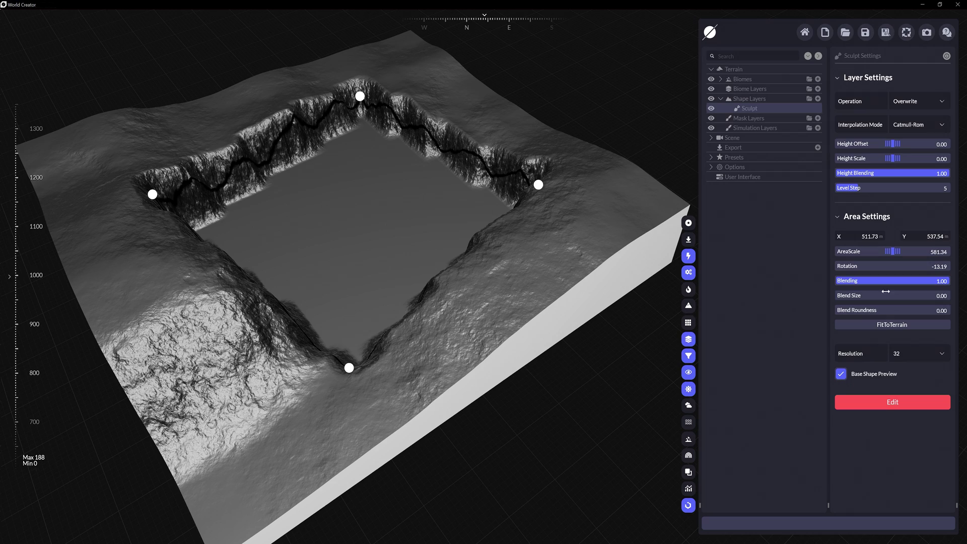
# Soften the area's edges with blend size 0.41 and blend roundness 0.73, and try other area scale, height blending and position values
pyautogui.moveTo(837, 295)
pyautogui.mouseDown()
pyautogui.moveTo(889, 296)
pyautogui.moveTo(898, 310)
pyautogui.moveTo(919, 310)
pyautogui.moveTo(882, 295)
pyautogui.mouseUp()
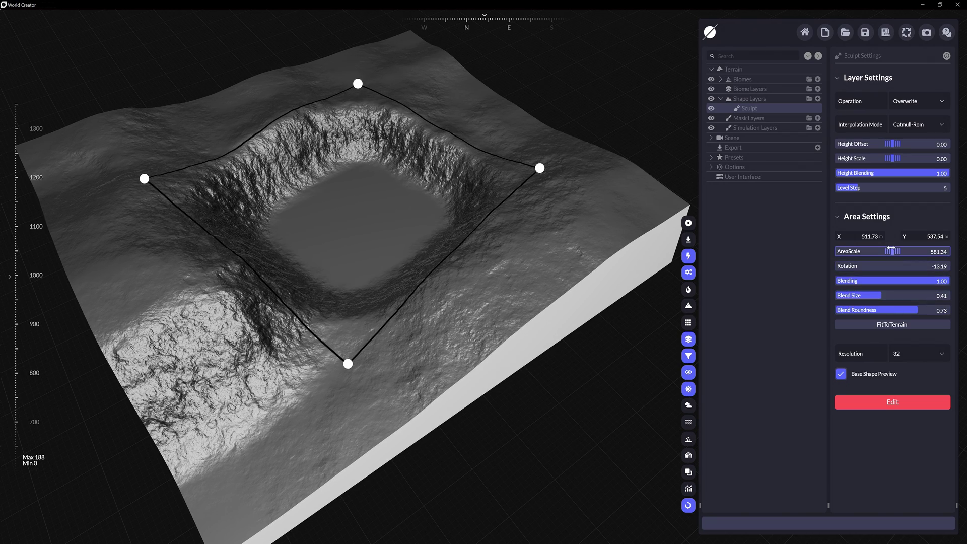
pyautogui.moveTo(893, 251)
pyautogui.mouseDown()
pyautogui.moveTo(932, 251)
pyautogui.moveTo(921, 251)
pyautogui.mouseUp()
pyautogui.moveTo(923, 173)
pyautogui.mouseDown()
pyautogui.moveTo(897, 173)
pyautogui.moveTo(907, 173)
pyautogui.mouseUp()
pyautogui.moveTo(338, 193)
pyautogui.mouseDown()
pyautogui.moveTo(379, 180)
pyautogui.moveTo(434, 274)
pyautogui.moveTo(524, 219)
pyautogui.moveTo(409, 225)
pyautogui.mouseUp()
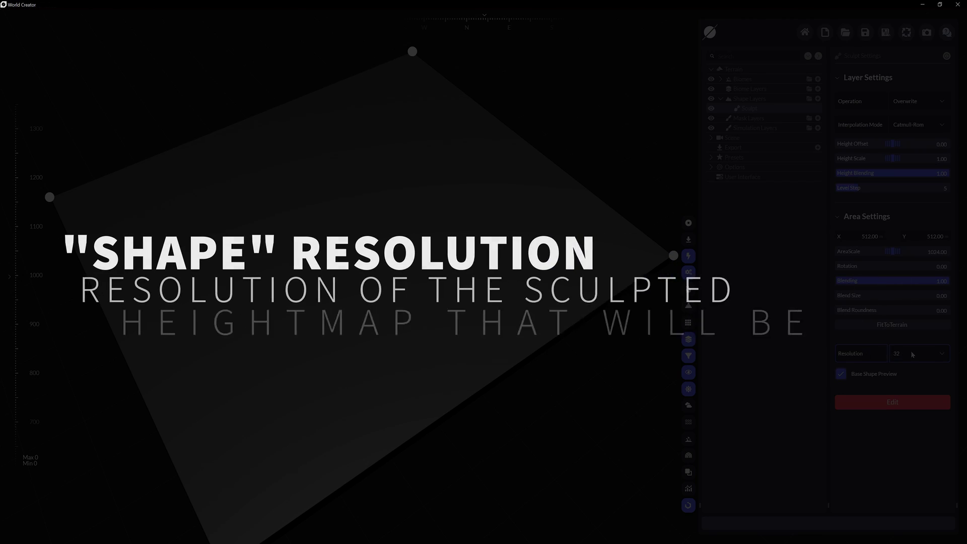
# Compare shape resolutions of 256, 128, 32 and 16 on the sculpted terrain
pyautogui.click(935, 355)
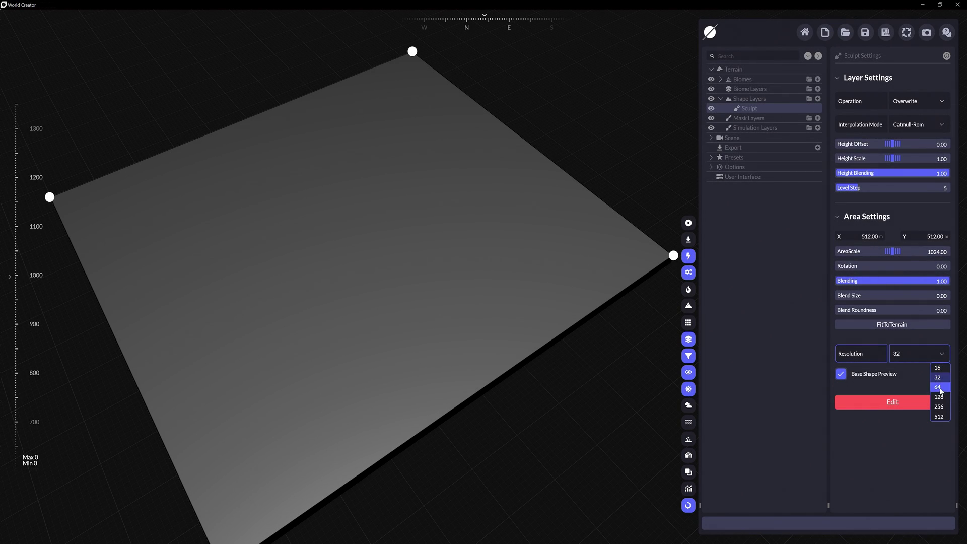
pyautogui.click(933, 356)
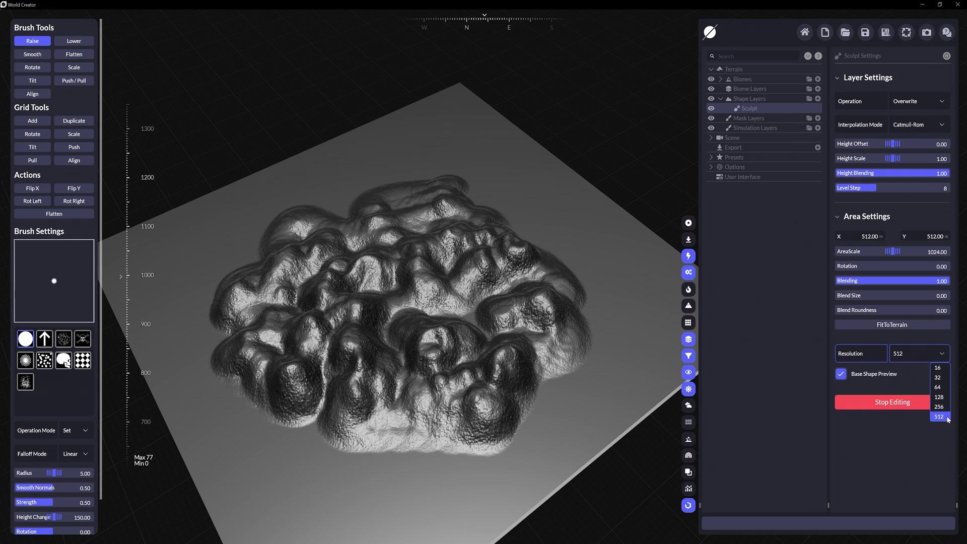
pyautogui.click(939, 408)
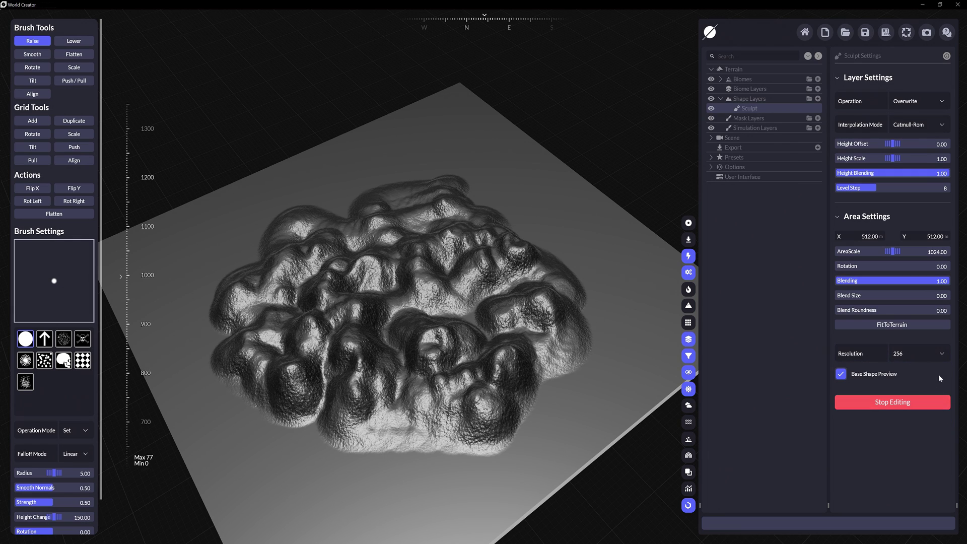
pyautogui.click(940, 354)
pyautogui.click(941, 396)
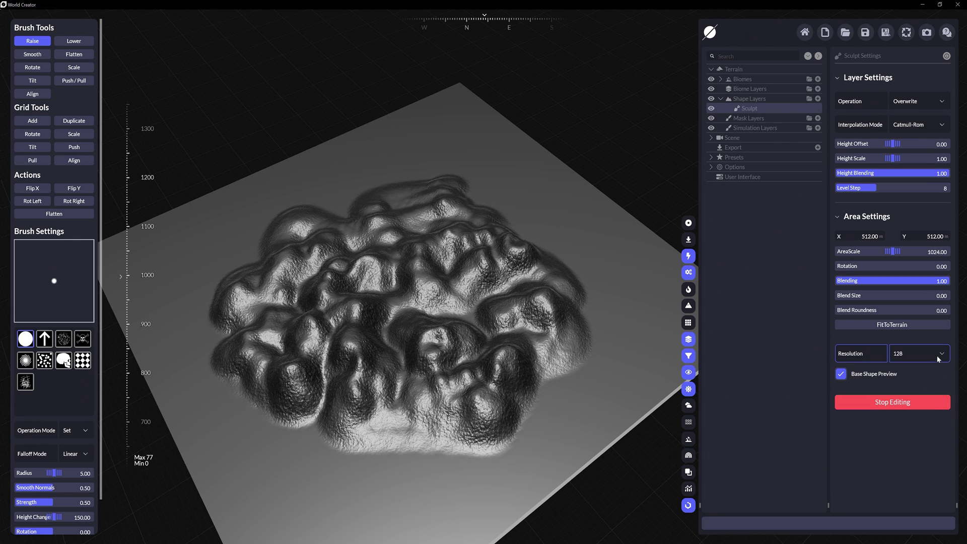
pyautogui.click(939, 355)
pyautogui.click(940, 381)
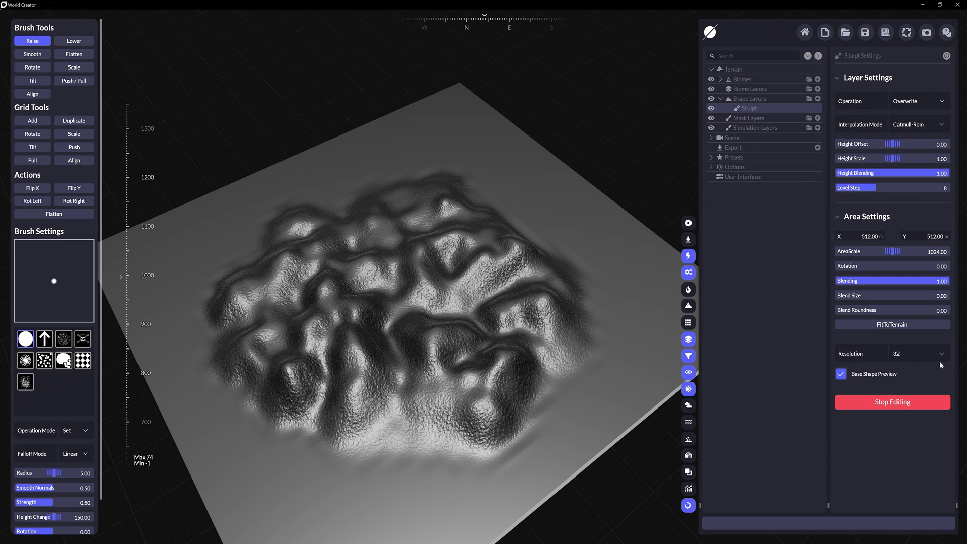
pyautogui.click(940, 355)
pyautogui.click(939, 369)
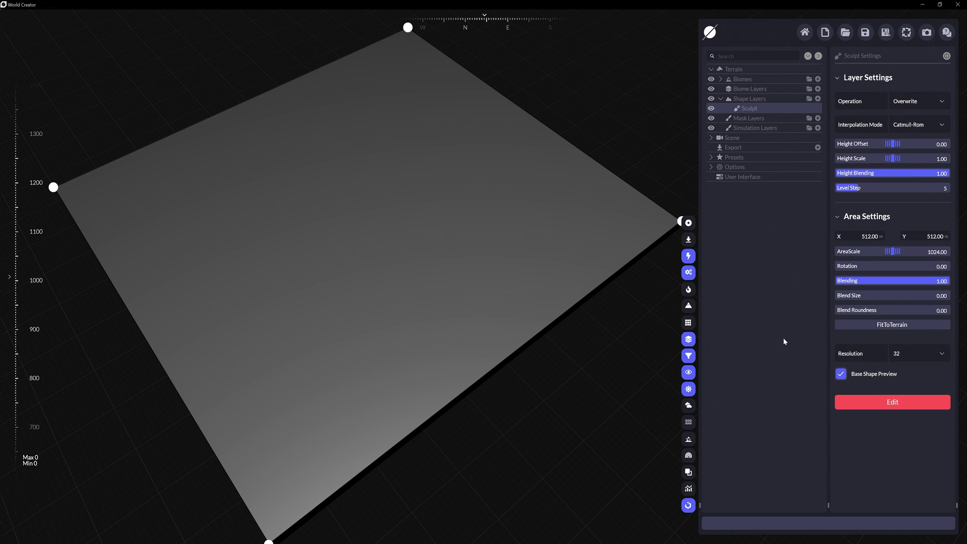
# Start editing the sculpt layer and raise a small hill plus broader mountain masses with a larger brush radius
pyautogui.click(892, 402)
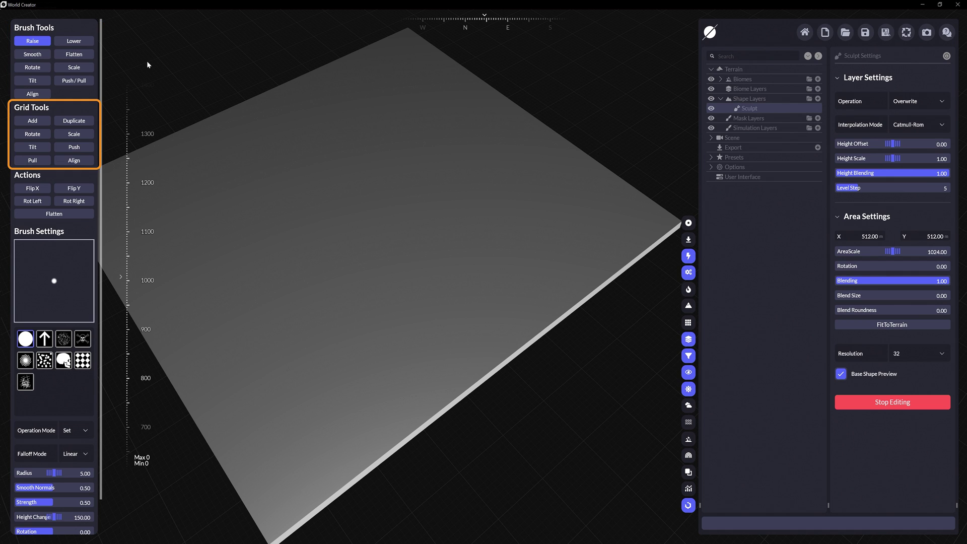
pyautogui.moveTo(214, 204); pyautogui.dragTo(235, 208)
pyautogui.scroll(-2, 56, 400)
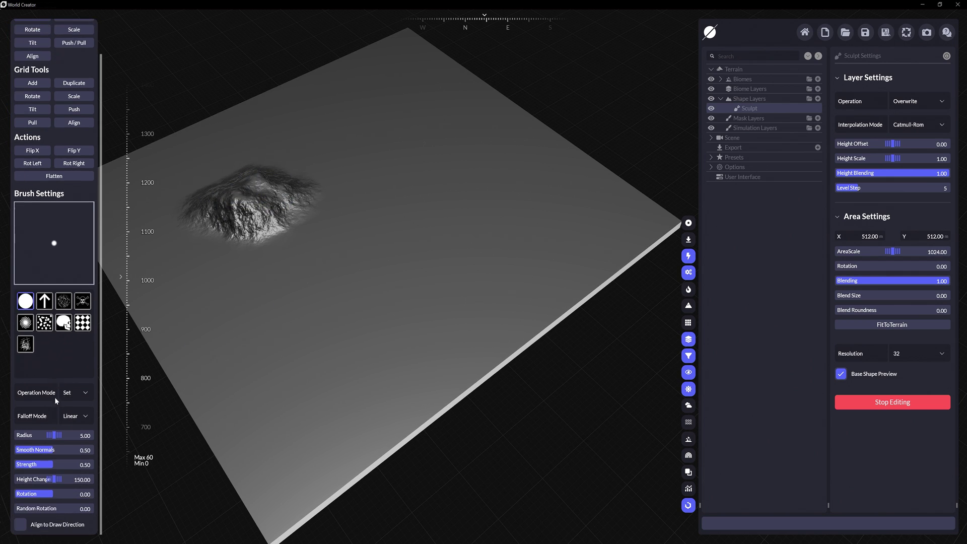
pyautogui.moveTo(54, 435); pyautogui.dragTo(59, 435)
pyautogui.moveTo(236, 257)
pyautogui.mouseDown()
pyautogui.moveTo(371, 197)
pyautogui.moveTo(361, 192)
pyautogui.moveTo(322, 322)
pyautogui.moveTo(315, 388)
pyautogui.mouseUp()
pyautogui.moveTo(398, 302); pyautogui.dragTo(419, 280)
# Reduce the brush radius to 4.40 and sculpt finer ridges between and around the mountains
pyautogui.moveTo(59, 436); pyautogui.dragTo(50, 436)
pyautogui.moveTo(327, 221); pyautogui.dragTo(313, 229)
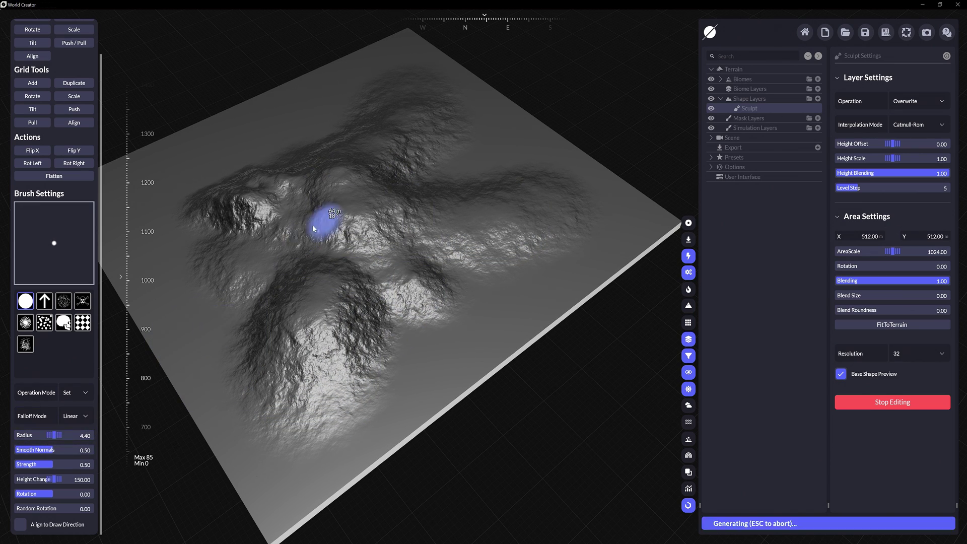
pyautogui.moveTo(239, 282)
pyautogui.mouseDown()
pyautogui.moveTo(201, 413)
pyautogui.moveTo(395, 438)
pyautogui.moveTo(454, 360)
pyautogui.mouseUp()
# Level the western ridge into a plateau with the Flatten brush at a flatten height of 30
pyautogui.scroll(2, 75, 126)
pyautogui.click(73, 54)
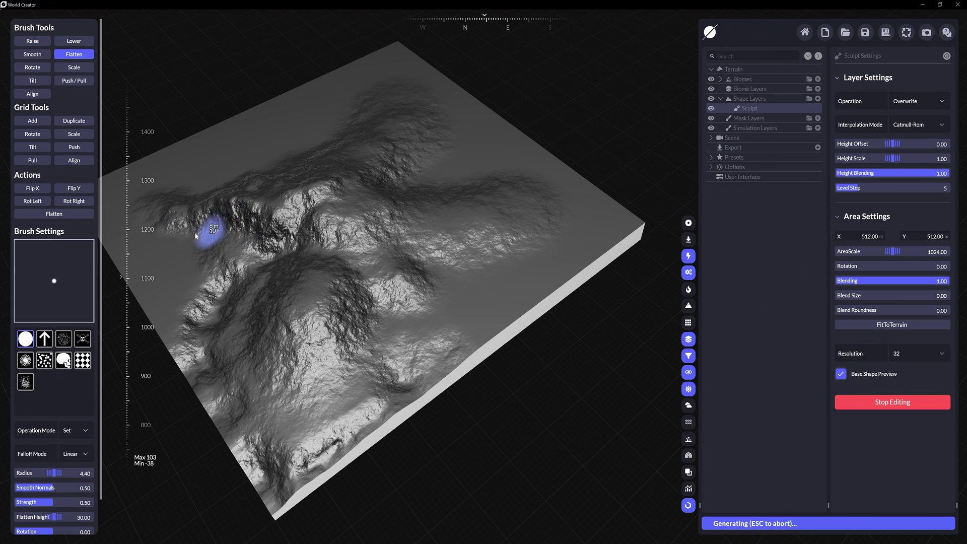
pyautogui.moveTo(191, 266)
pyautogui.mouseDown()
pyautogui.moveTo(267, 210)
pyautogui.moveTo(242, 214)
pyautogui.mouseUp()
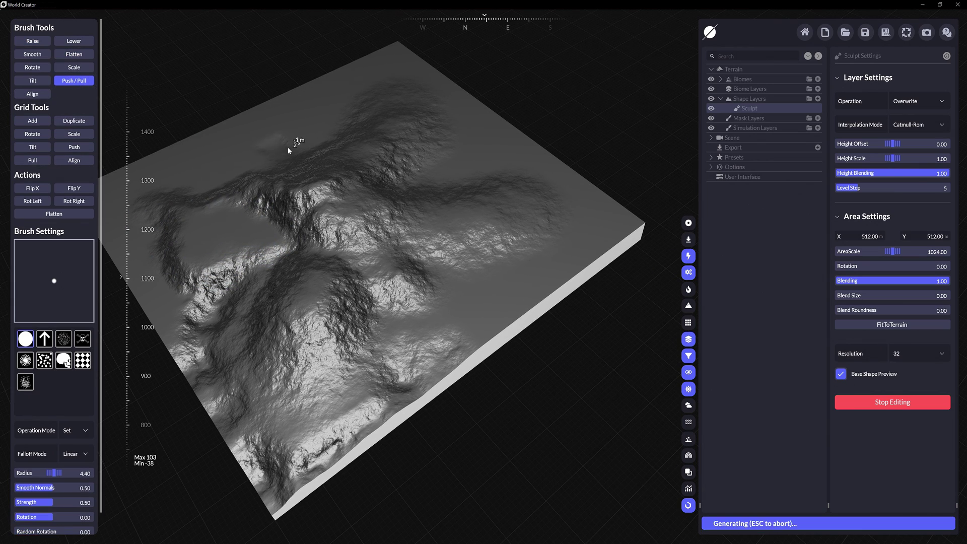
# Reshape the terrain with Push/Pull, using the scattered-dots brush at radius 14.20 and the round brush with Smooth falloff
pyautogui.click(333, 151)
pyautogui.scroll(-1, 80, 313)
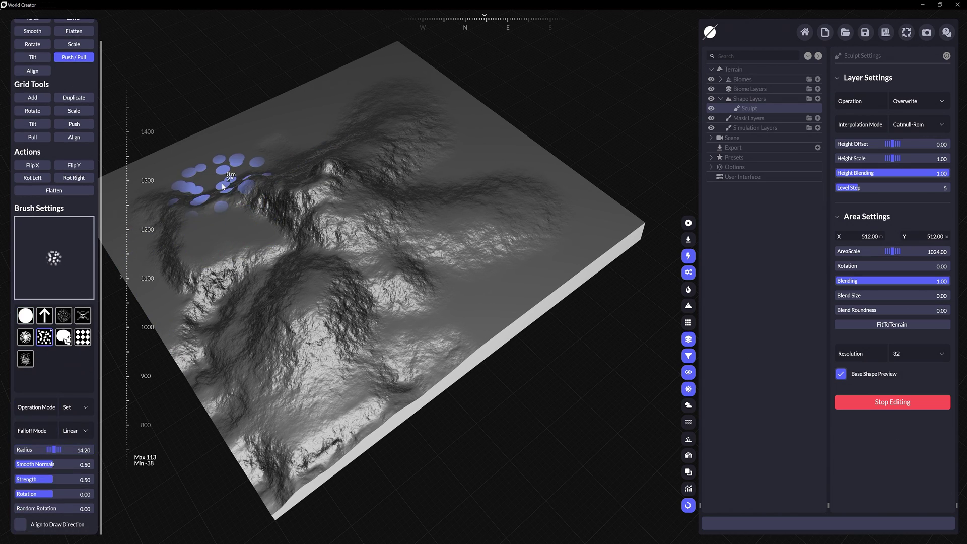
pyautogui.moveTo(509, 267)
pyautogui.mouseDown()
pyautogui.moveTo(396, 282)
pyautogui.moveTo(222, 227)
pyautogui.mouseUp()
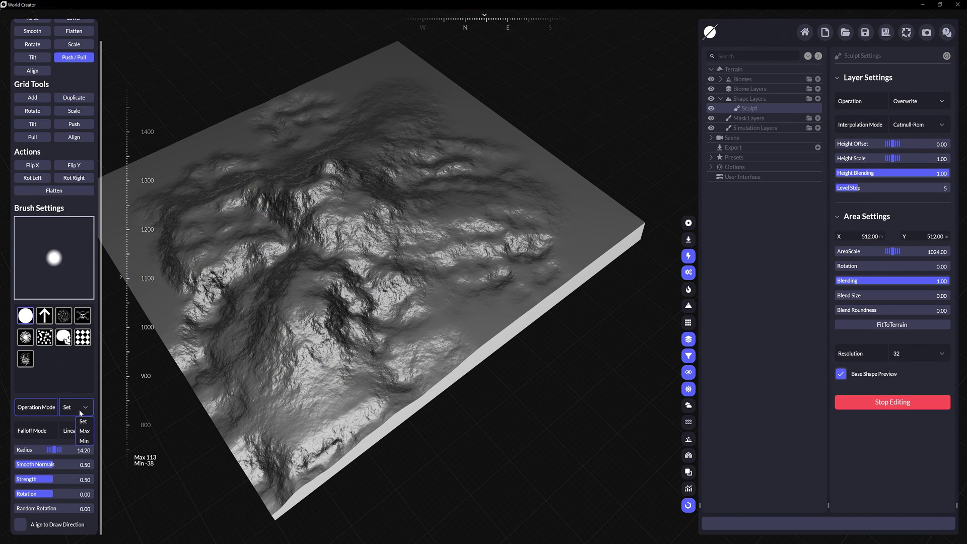
pyautogui.click(85, 455)
pyautogui.moveTo(388, 307)
pyautogui.mouseDown()
pyautogui.moveTo(425, 271)
pyautogui.moveTo(430, 240)
pyautogui.moveTo(369, 261)
pyautogui.moveTo(524, 270)
pyautogui.mouseUp()
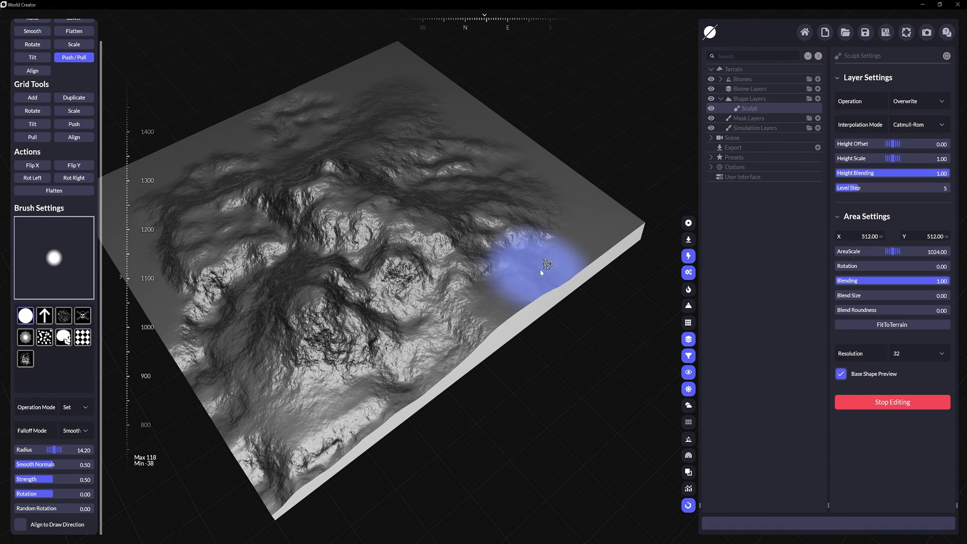
# Select a patch of grid cells over the north-western hills with the Add grid tool and change its height
pyautogui.scroll(1, 60, 85)
pyautogui.scroll(-1, 75, 391)
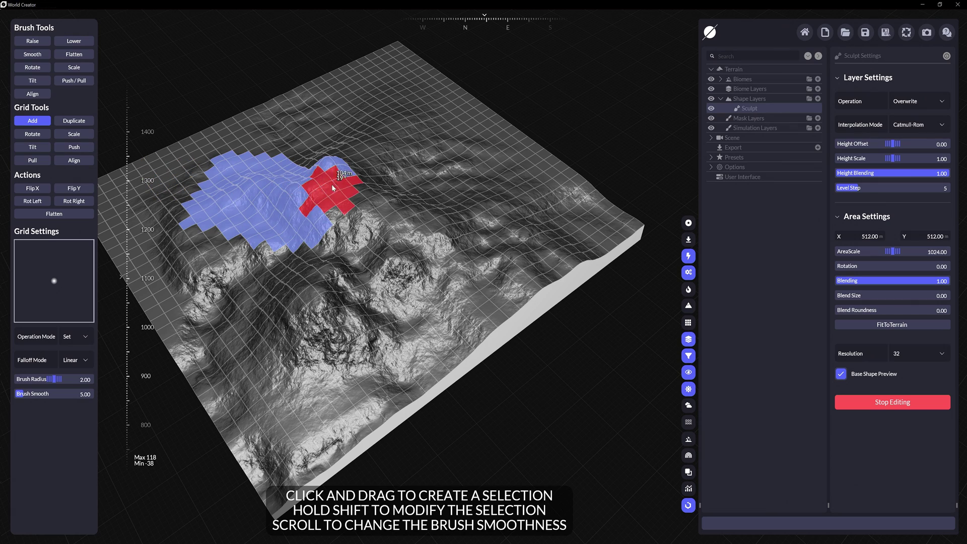
pyautogui.moveTo(332, 185); pyautogui.dragTo(290, 236)
pyautogui.scroll(-1, 301, 205)
pyautogui.scroll(1, 301, 205)
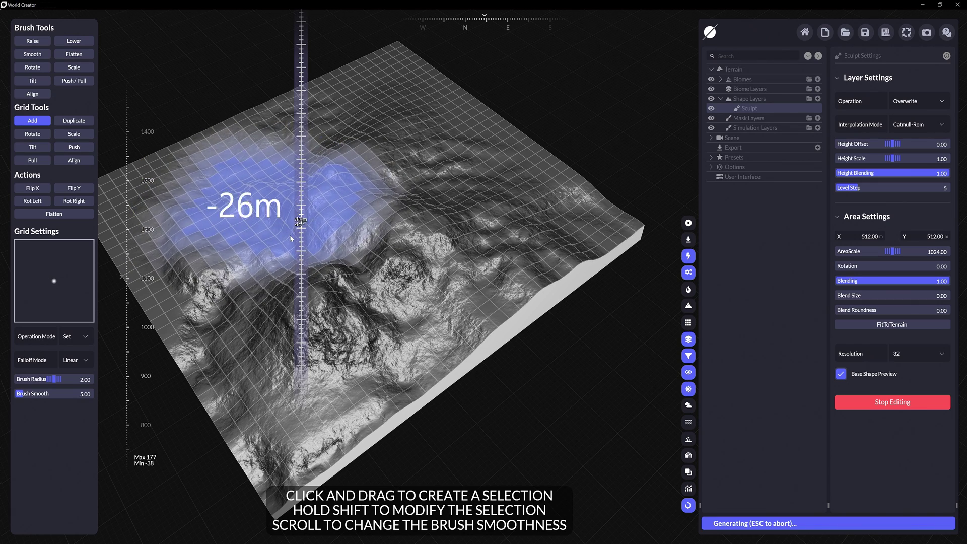
# Select further grid patches on the central and northern slopes, varying the brush smoothness, and adjust their heights
pyautogui.click(431, 186)
pyautogui.moveTo(431, 186); pyautogui.dragTo(418, 269)
pyautogui.moveTo(339, 251); pyautogui.dragTo(339, 281)
pyautogui.scroll(2, 335, 213)
pyautogui.click(379, 160)
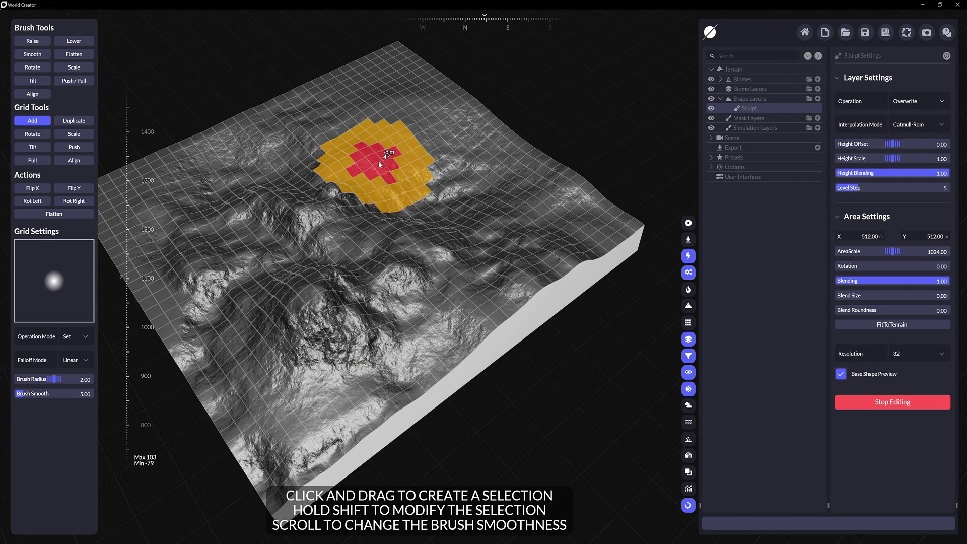
pyautogui.moveTo(347, 189)
pyautogui.mouseDown()
pyautogui.moveTo(346, 141)
pyautogui.moveTo(347, 174)
pyautogui.mouseUp()
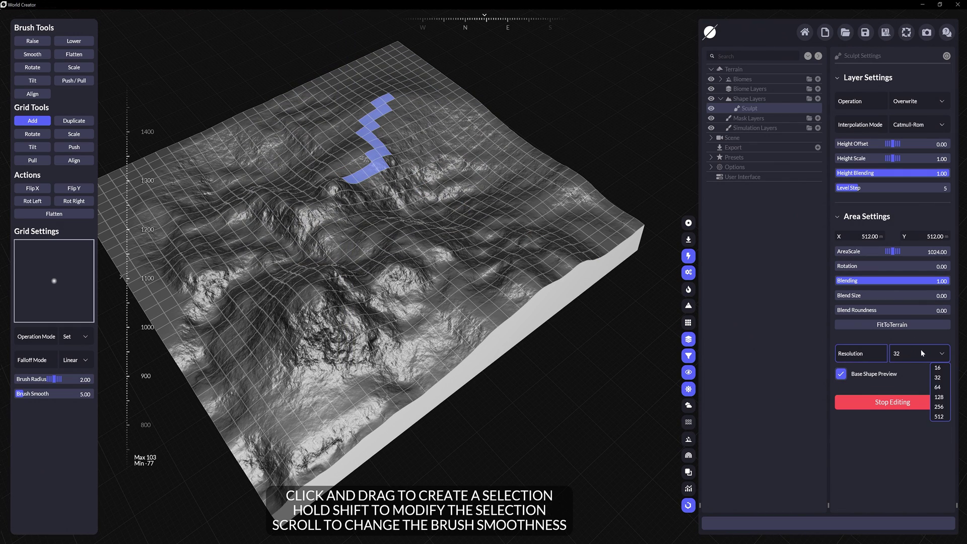
# Set the sculpt resolution to 256 and reshape the hills by selecting and raising fine grid paths with the Add grid tool
pyautogui.click(941, 406)
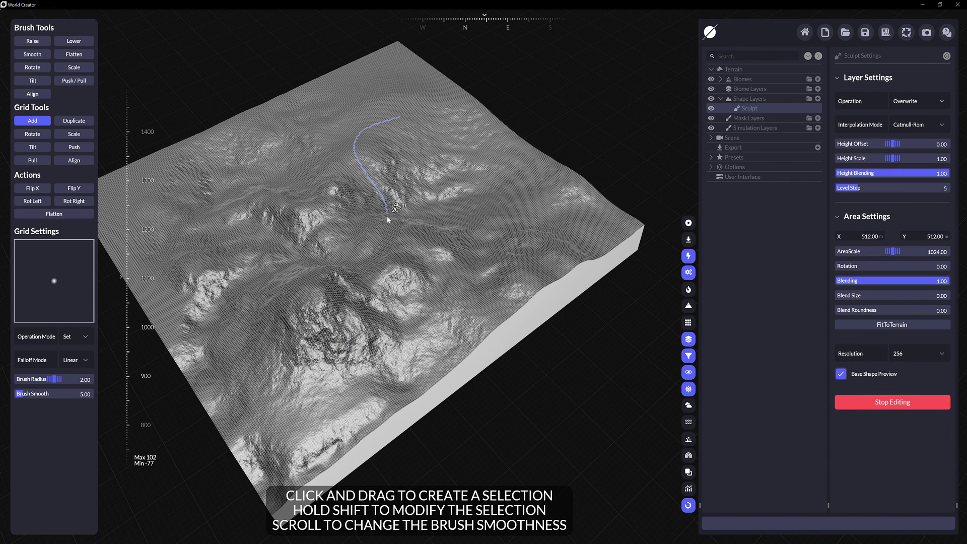
pyautogui.scroll(10, 376, 379)
pyautogui.moveTo(345, 383)
pyautogui.mouseDown()
pyautogui.moveTo(375, 379)
pyautogui.moveTo(376, 247)
pyautogui.mouseUp()
pyautogui.moveTo(397, 214)
pyautogui.mouseDown()
pyautogui.moveTo(428, 229)
pyautogui.moveTo(583, 234)
pyautogui.moveTo(569, 196)
pyautogui.mouseUp()
pyautogui.moveTo(352, 204)
pyautogui.mouseDown()
pyautogui.moveTo(226, 185)
pyautogui.moveTo(192, 161)
pyautogui.mouseUp()
pyautogui.moveTo(192, 162)
pyautogui.mouseDown()
pyautogui.moveTo(194, 142)
pyautogui.moveTo(194, 184)
pyautogui.mouseUp()
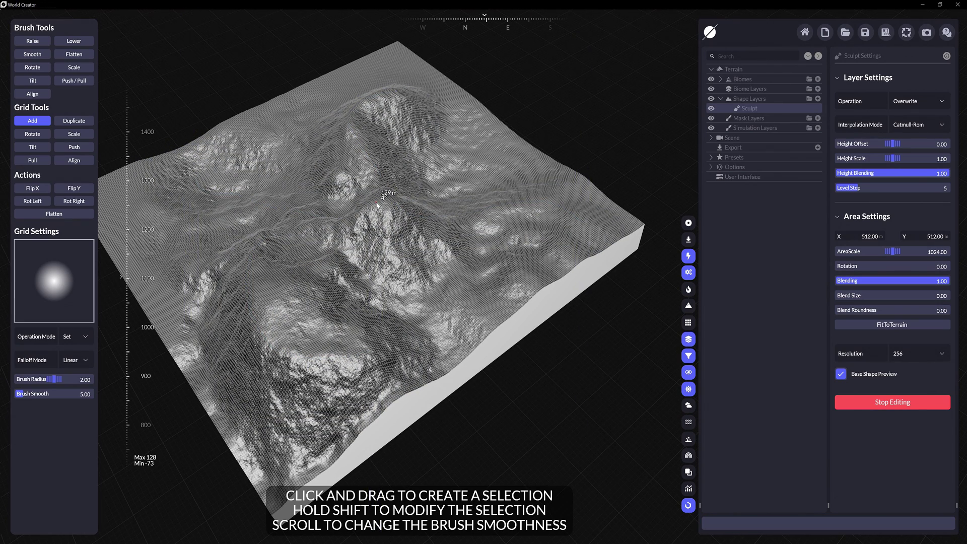
pyautogui.moveTo(351, 229); pyautogui.dragTo(355, 185)
# Set the resolution back to 32 and copy terrain patches to other spots with the Duplicate grid tool at brush radius 3.50
pyautogui.click(938, 378)
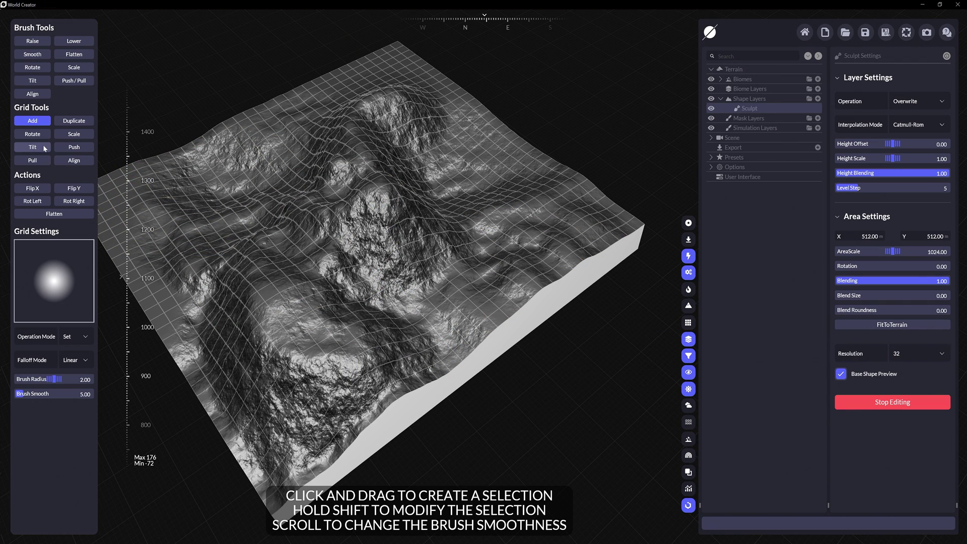
pyautogui.click(67, 122)
pyautogui.moveTo(361, 226)
pyautogui.mouseDown()
pyautogui.moveTo(377, 202)
pyautogui.moveTo(350, 190)
pyautogui.moveTo(191, 177)
pyautogui.mouseUp()
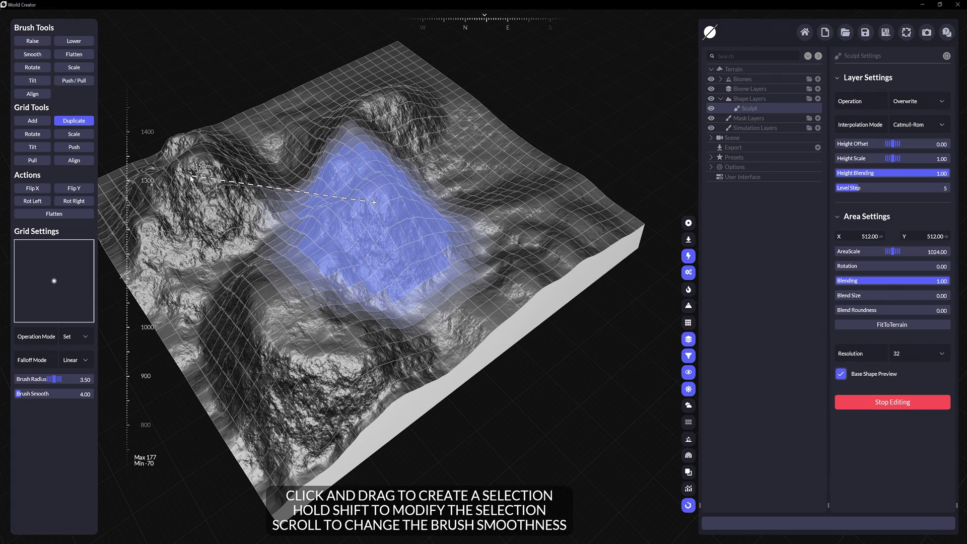
pyautogui.scroll(-3, 383, 105)
pyautogui.moveTo(372, 102)
pyautogui.mouseDown()
pyautogui.moveTo(541, 180)
pyautogui.moveTo(521, 167)
pyautogui.moveTo(514, 209)
pyautogui.mouseUp()
pyautogui.moveTo(512, 196)
pyautogui.mouseDown()
pyautogui.moveTo(327, 284)
pyautogui.moveTo(285, 346)
pyautogui.mouseUp()
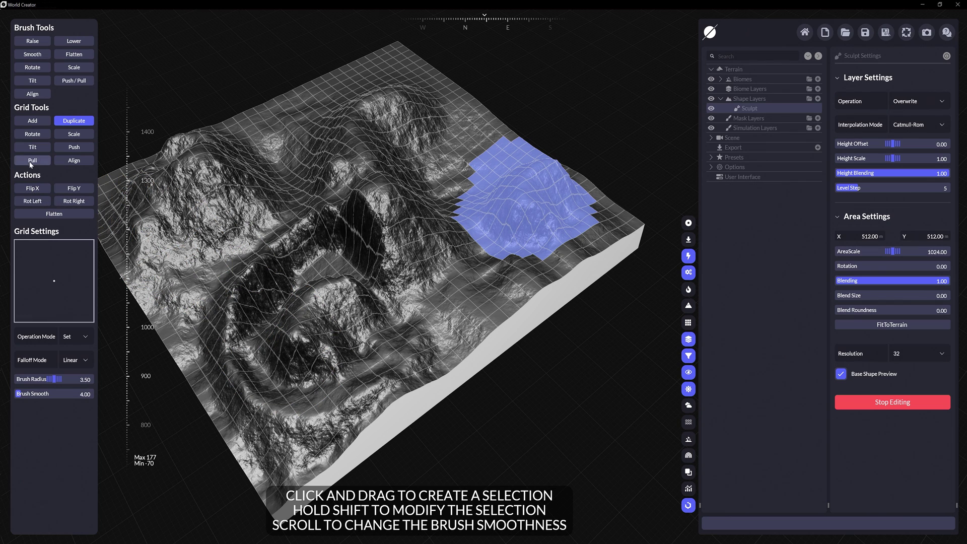
# Flip the whole terrain along X and Y, activate the Raise brush, and flip the terrain back along both axes
pyautogui.click(32, 188)
pyautogui.click(69, 188)
pyautogui.click(33, 42)
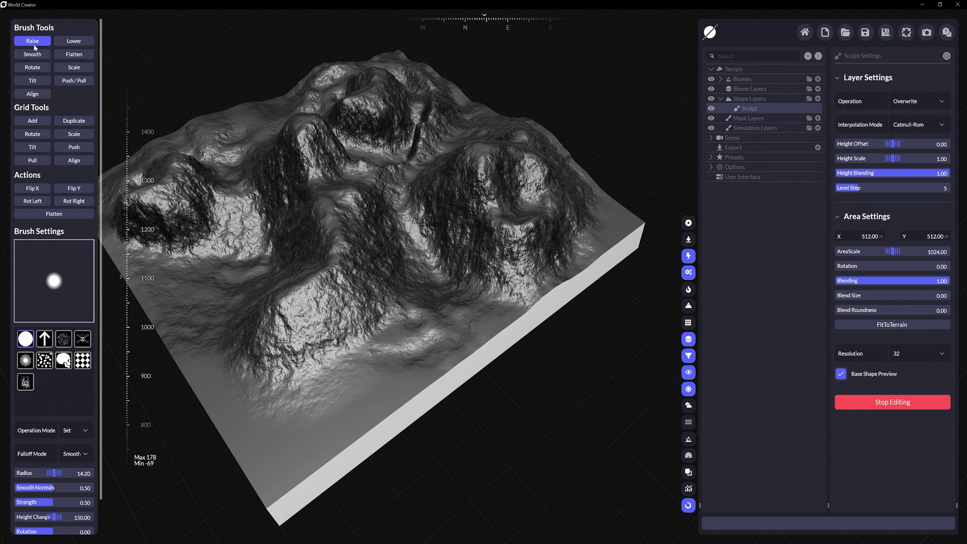
pyautogui.click(37, 189)
pyautogui.click(73, 188)
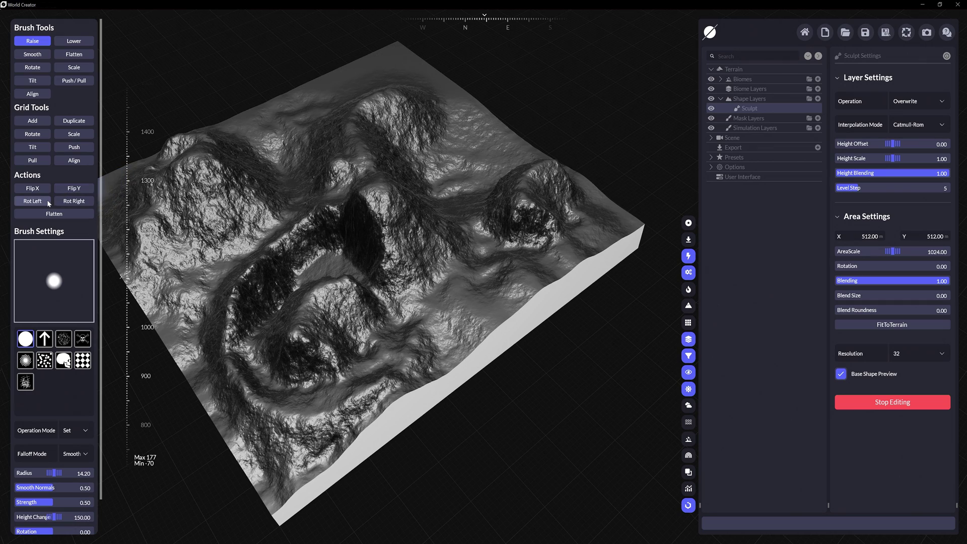
# Rotate the terrain left and flatten the entire sculpt area
pyautogui.click(47, 202)
pyautogui.click(72, 214)
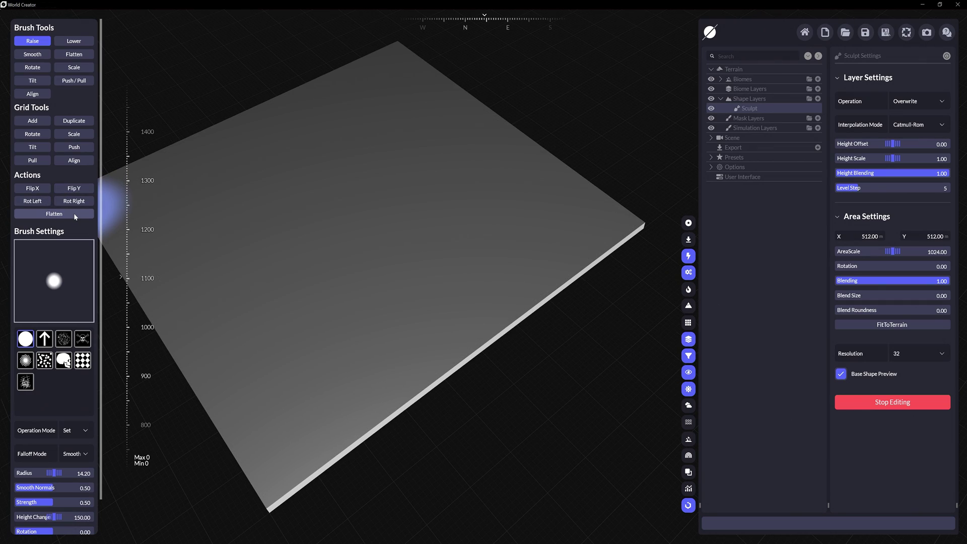
# Raise hills across the flat terrain with the Raise tool at radius 14.20, using the round brush and the veined pattern brush
pyautogui.moveTo(272, 242)
pyautogui.mouseDown()
pyautogui.moveTo(349, 251)
pyautogui.moveTo(234, 298)
pyautogui.moveTo(352, 433)
pyautogui.mouseUp()
pyautogui.click(63, 338)
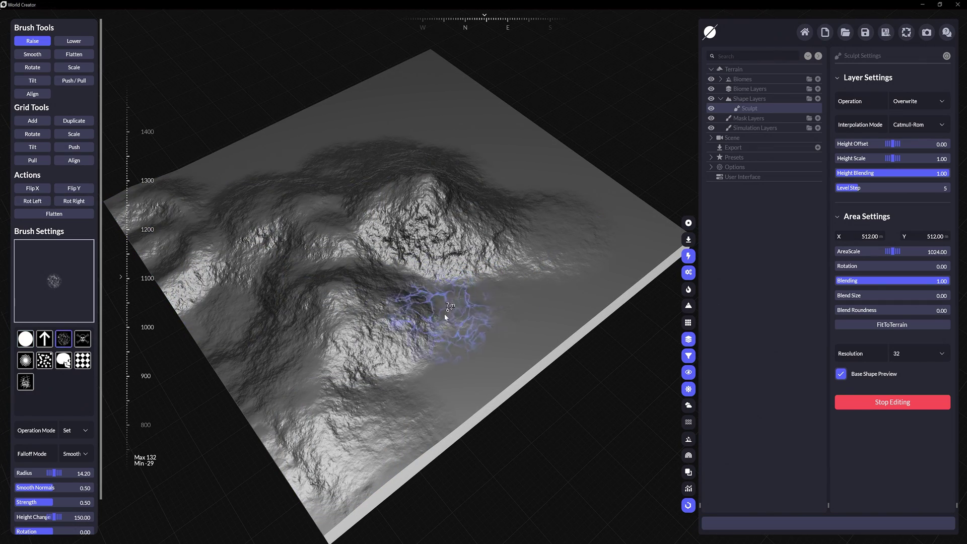
pyautogui.scroll(-2, 54, 353)
pyautogui.moveTo(17, 508); pyautogui.dragTo(44, 509)
pyautogui.moveTo(473, 307)
pyautogui.mouseDown()
pyautogui.moveTo(361, 132)
pyautogui.moveTo(566, 216)
pyautogui.moveTo(461, 207)
pyautogui.mouseUp()
pyautogui.scroll(2, 35, 50)
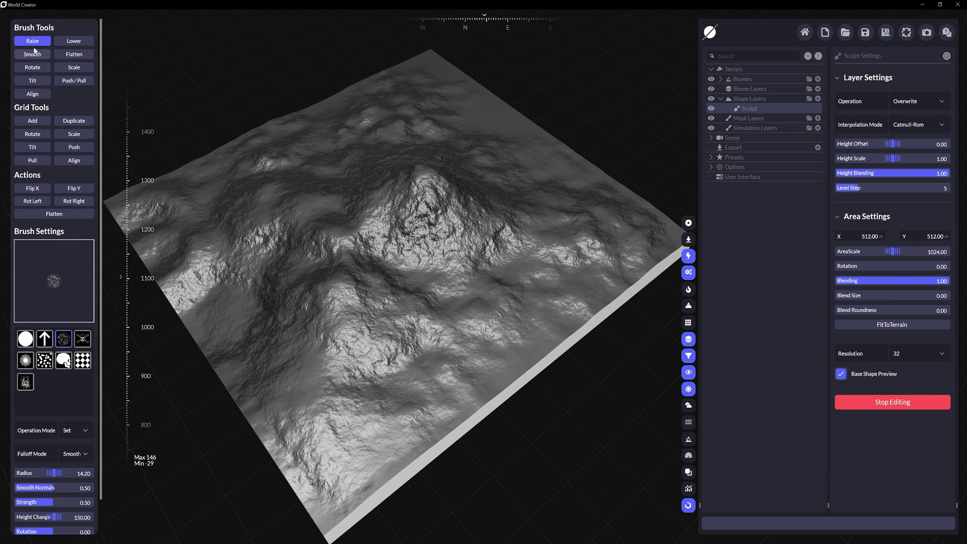
# Build up the central ridges between the hills, finishing with the round brush
pyautogui.moveTo(263, 199)
pyautogui.mouseDown()
pyautogui.moveTo(324, 250)
pyautogui.moveTo(252, 287)
pyautogui.mouseUp()
pyautogui.click(33, 341)
pyautogui.moveTo(443, 270); pyautogui.dragTo(466, 244)
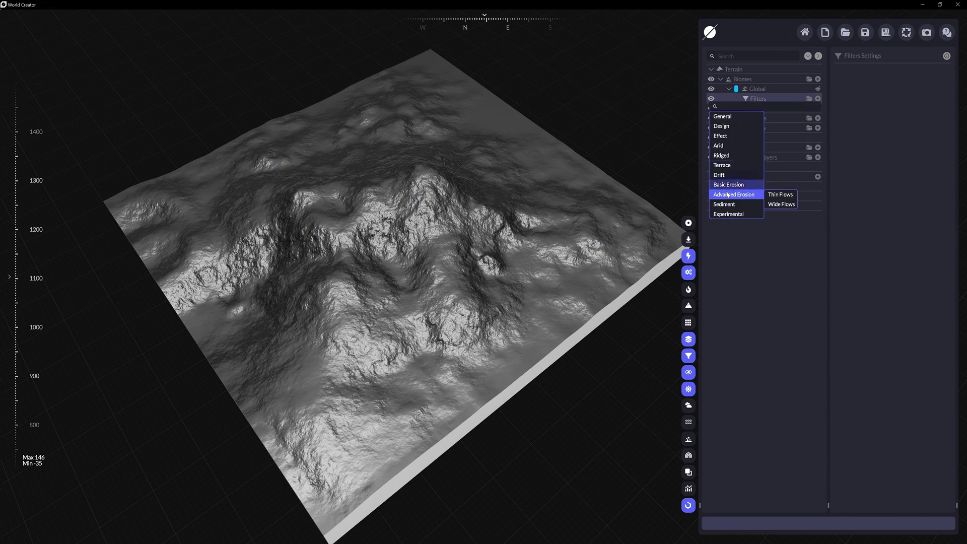
# Add the Basic Erosion Rocky and Sediment Mud filters to the Global biome
pyautogui.click(782, 203)
pyautogui.click(818, 98)
pyautogui.click(776, 205)
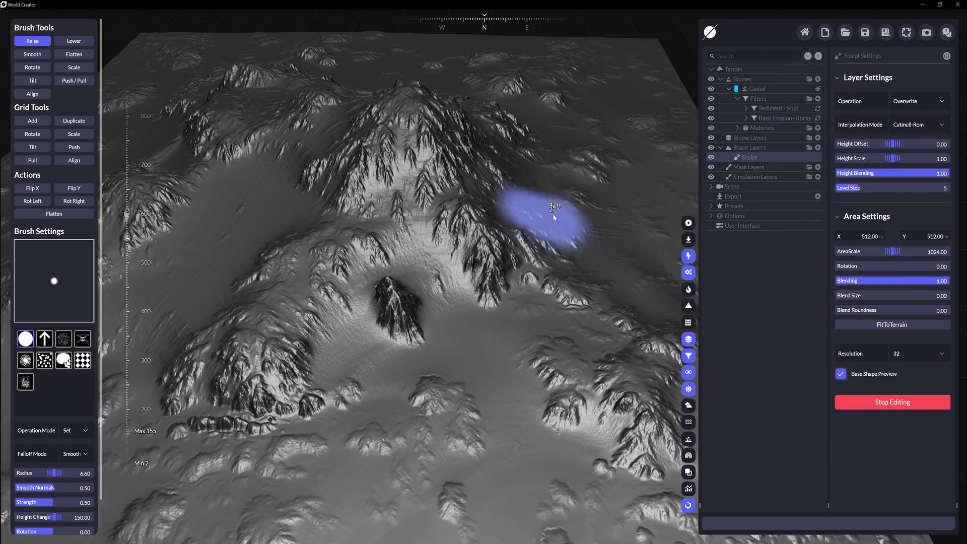
# Raise additional mountains and hills on the eroded terrain with the round Raise brush at radius 6.60
pyautogui.moveTo(554, 218)
pyautogui.mouseDown()
pyautogui.moveTo(356, 296)
pyautogui.moveTo(295, 241)
pyautogui.mouseUp()
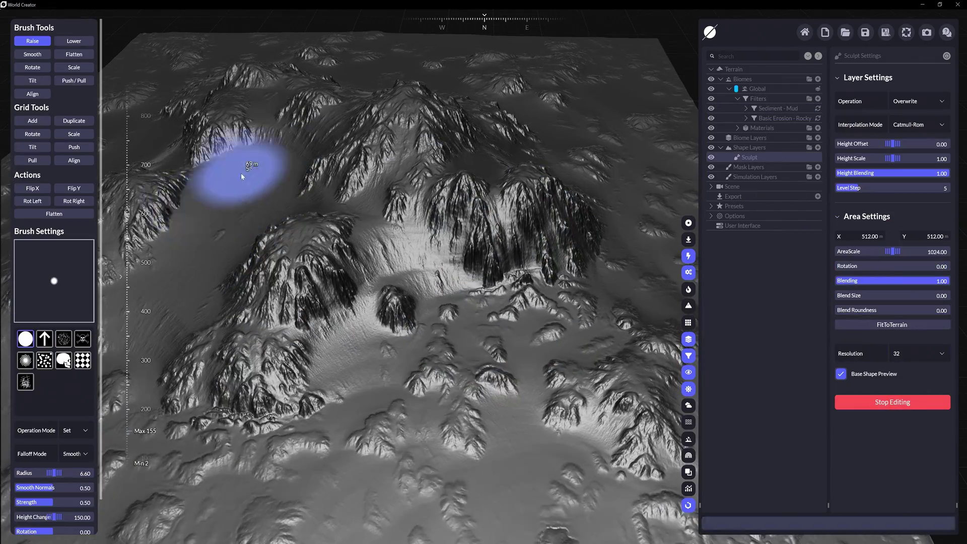
pyautogui.moveTo(205, 229); pyautogui.dragTo(333, 273, button='middle')
pyautogui.moveTo(373, 478)
pyautogui.mouseDown(button='middle')
pyautogui.moveTo(313, 307)
pyautogui.moveTo(35, 303)
pyautogui.mouseUp(button='middle')
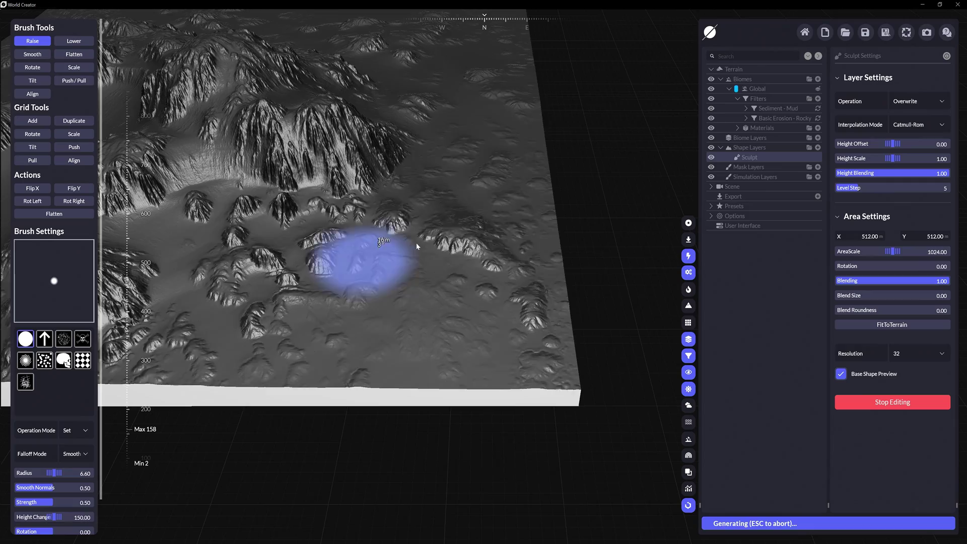
# Raise grid patches on the eastern side with the Add grid tool at brush radius 3.50 and smoothness 1.00, one by about 28 m
pyautogui.moveTo(353, 153); pyautogui.dragTo(383, 202, button='right')
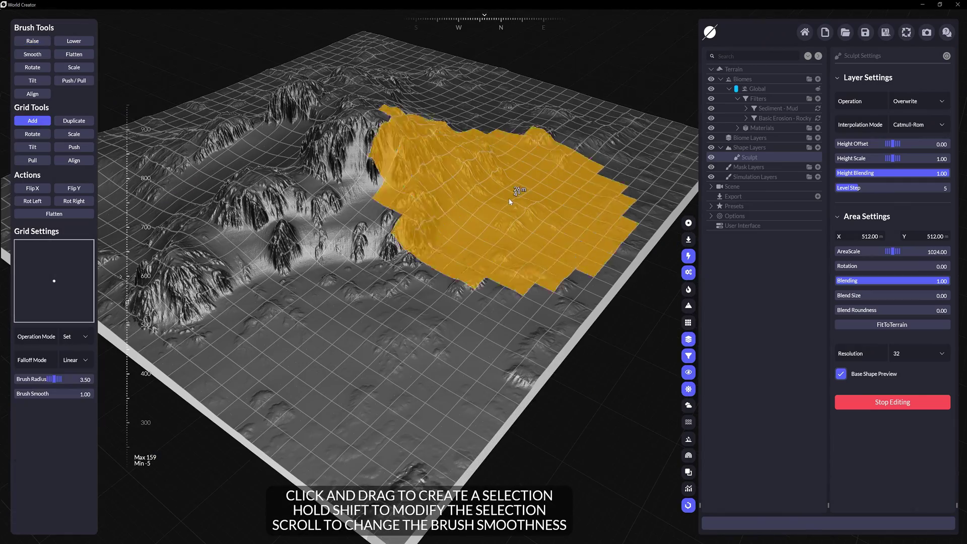
pyautogui.moveTo(514, 190); pyautogui.dragTo(411, 247)
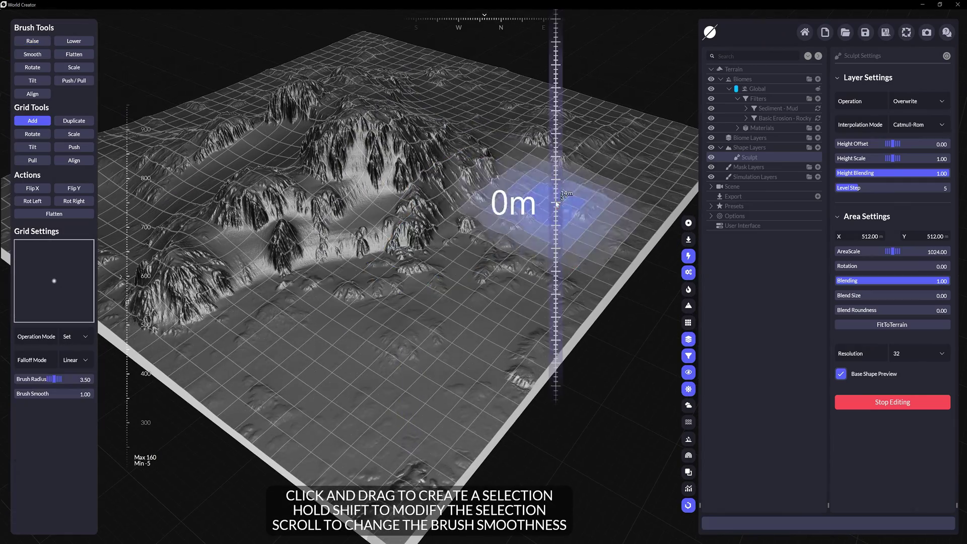
pyautogui.moveTo(503, 192); pyautogui.dragTo(599, 126)
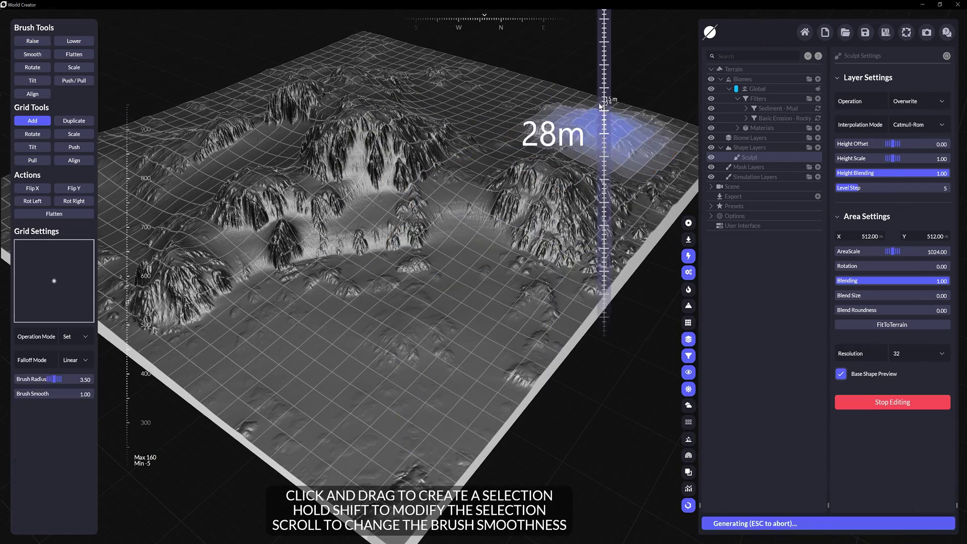